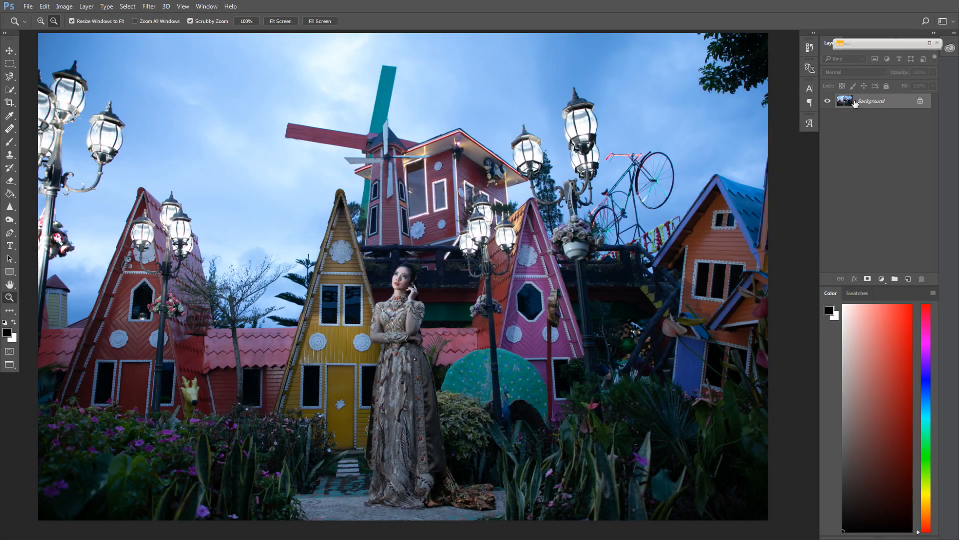
# Step: Duplicate the Background layer, keeping the suggested name for the copy
pyautogui.rightClick(855, 103)
pyautogui.click(881, 122)
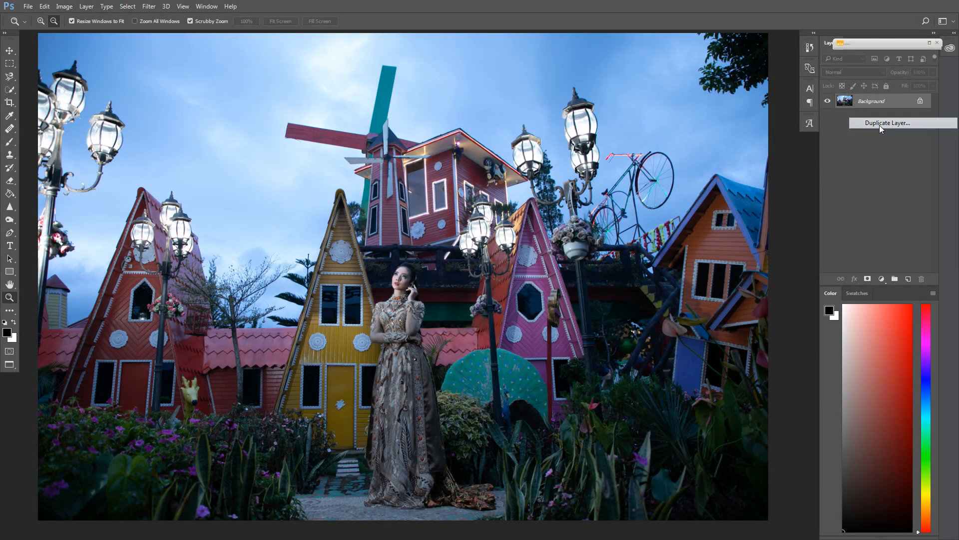
pyautogui.click(364, 303)
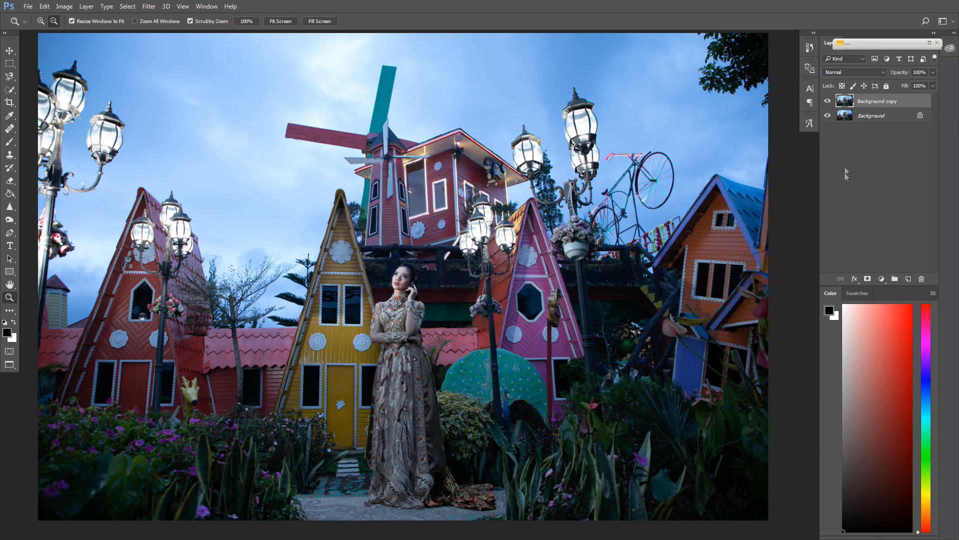
# Step: Apply the Camera Raw Filter to the copied layer and set its white balance to Temperature +8 and Tint -9
pyautogui.click(151, 7)
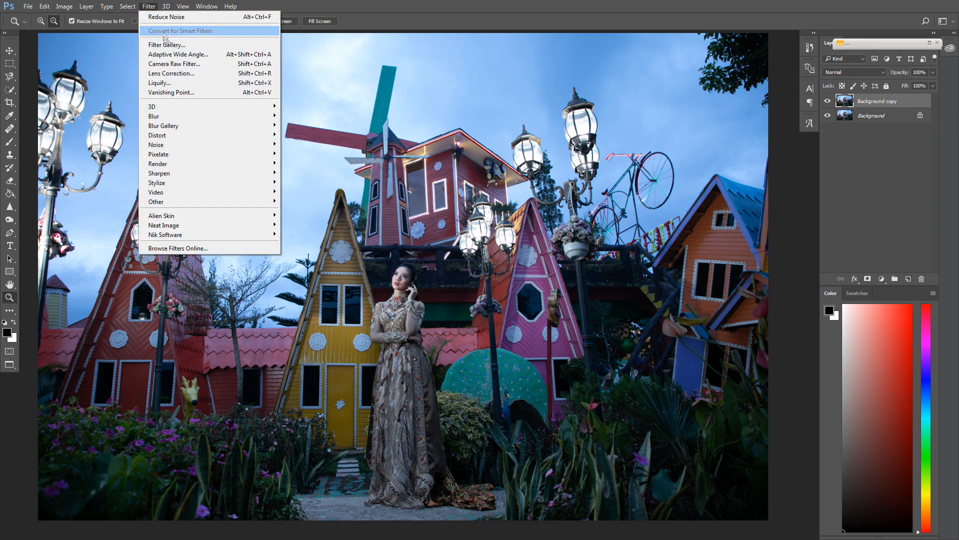
pyautogui.click(180, 64)
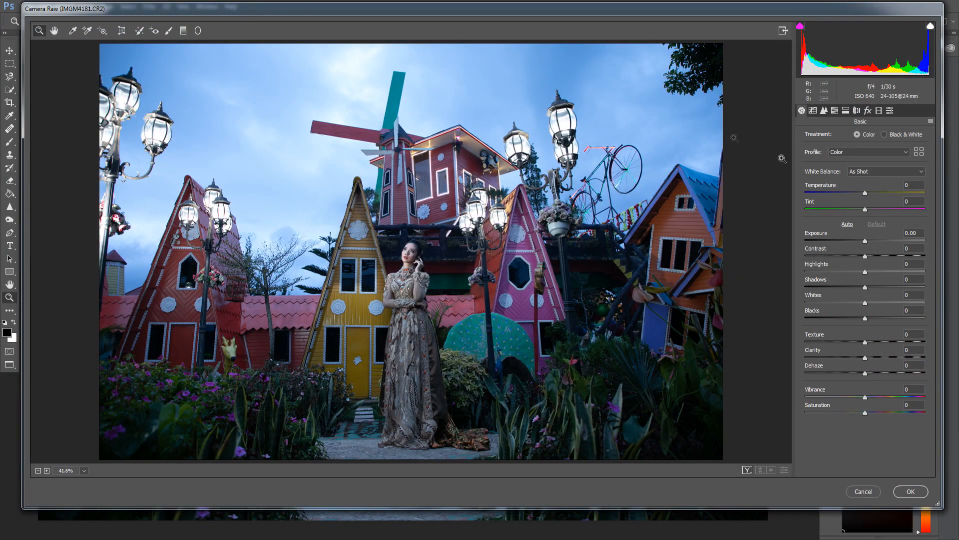
pyautogui.moveTo(866, 194); pyautogui.dragTo(863, 211)
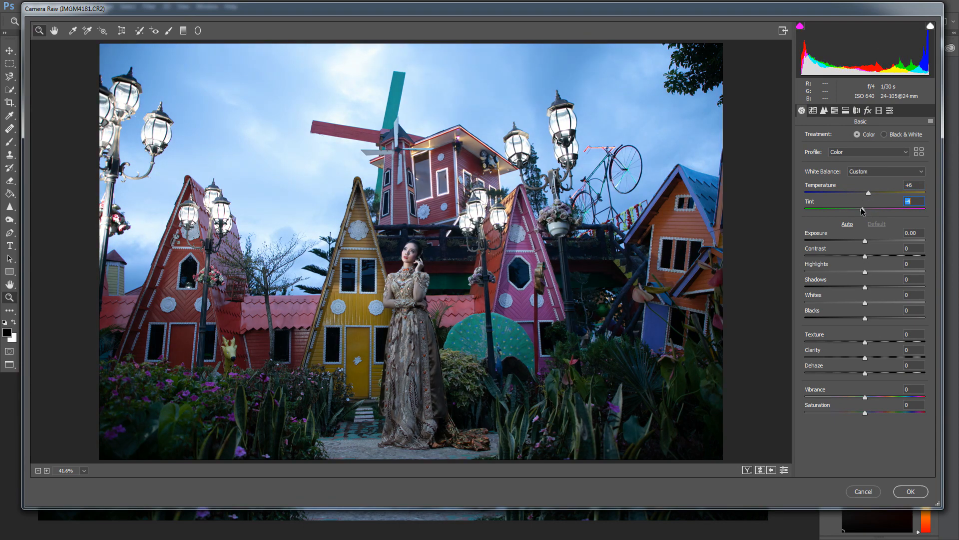
pyautogui.moveTo(869, 194); pyautogui.dragTo(863, 210)
# Step: Set Exposure +0.15, Contrast +6, Highlights -87, Shadows +58, Whites -27, Blacks +23 and Clarity +3
pyautogui.moveTo(866, 274); pyautogui.dragTo(812, 280)
pyautogui.moveTo(870, 288); pyautogui.dragTo(881, 320)
pyautogui.moveTo(865, 255); pyautogui.dragTo(869, 244)
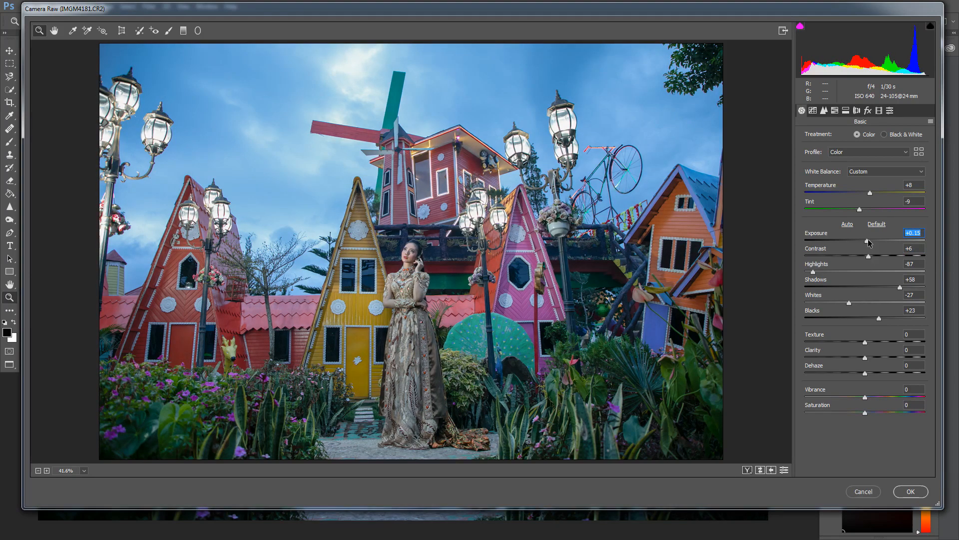
pyautogui.moveTo(865, 358); pyautogui.dragTo(866, 360)
# Step: Raise the HSL luminance of Reds to +45, Oranges to +48, Yellows to +47 and Greens to +47
pyautogui.click(834, 111)
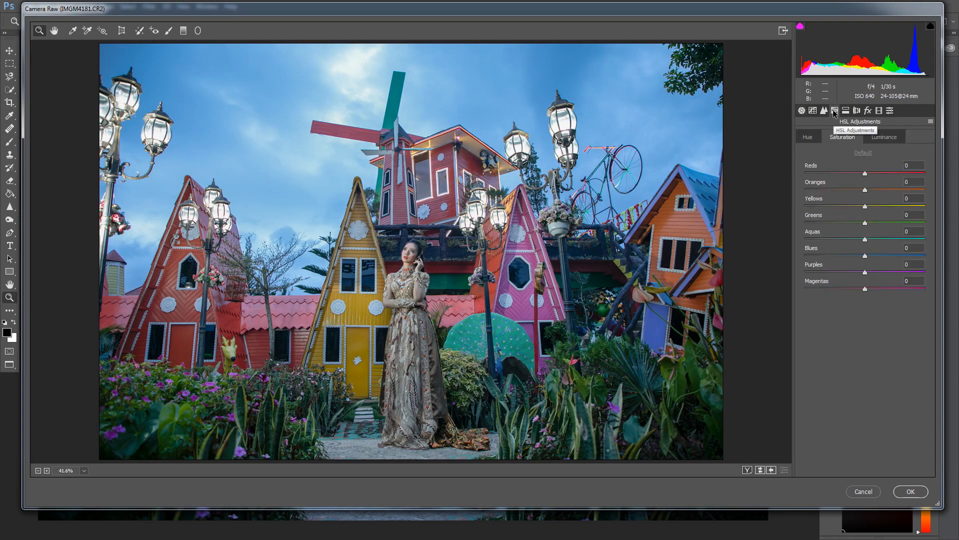
pyautogui.click(891, 138)
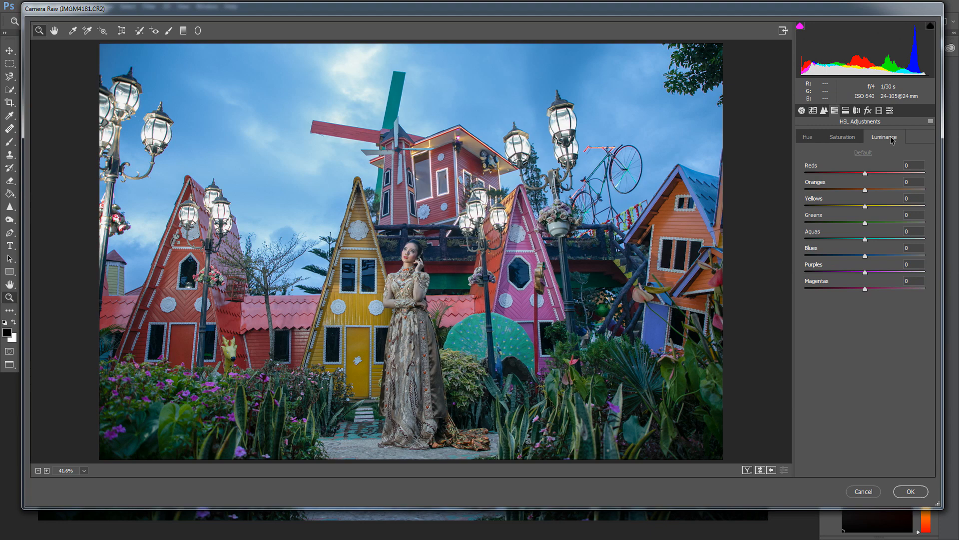
pyautogui.moveTo(865, 173); pyautogui.dragTo(892, 173)
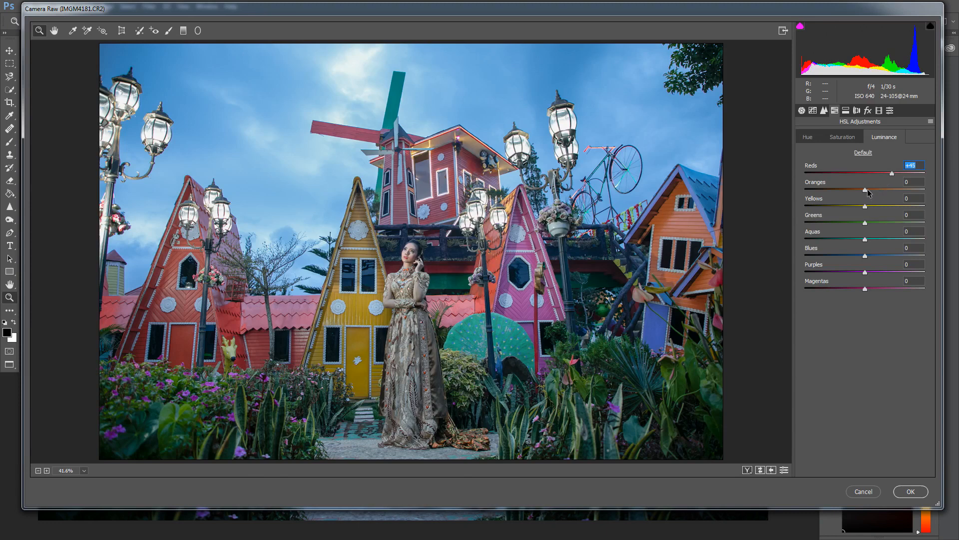
pyautogui.moveTo(866, 190); pyautogui.dragTo(894, 190)
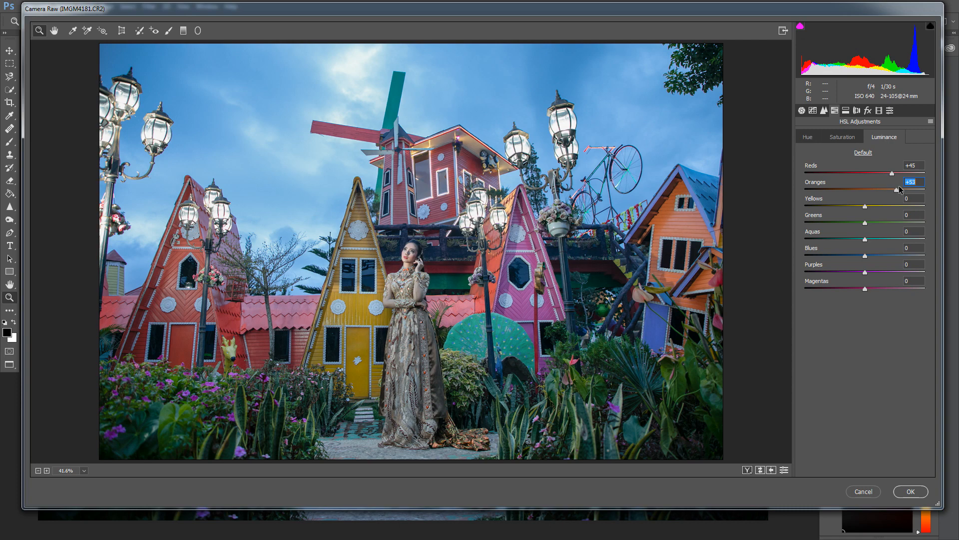
pyautogui.moveTo(900, 187); pyautogui.dragTo(890, 204)
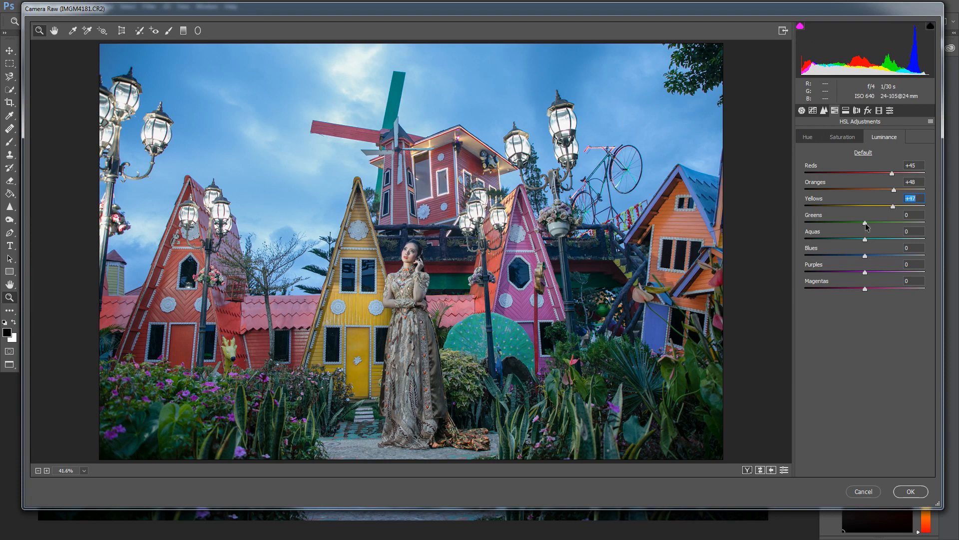
pyautogui.moveTo(866, 225); pyautogui.dragTo(894, 220)
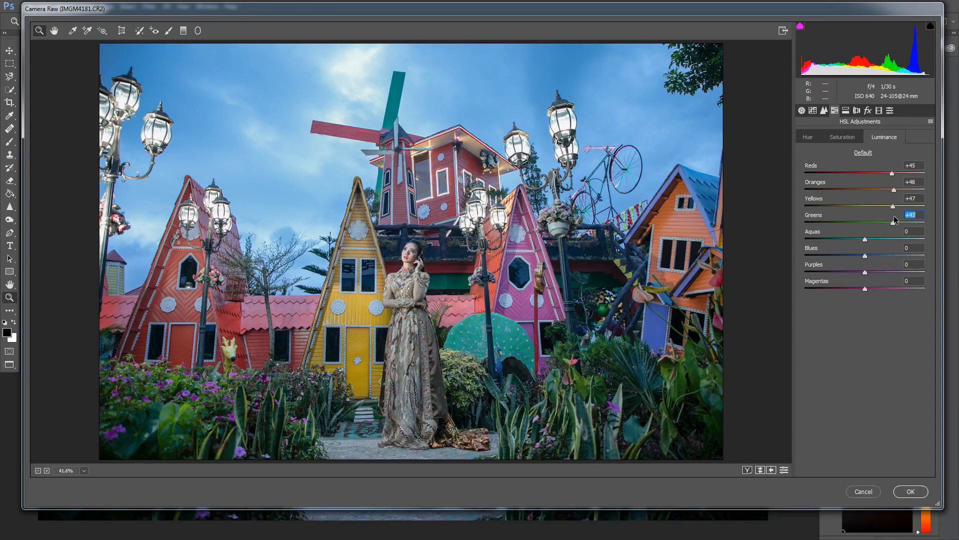
# Step: Set the HSL luminance of Aquas to -28, Blues to -28, Purples to +23 and Magentas to +33
pyautogui.moveTo(865, 240); pyautogui.dragTo(845, 261)
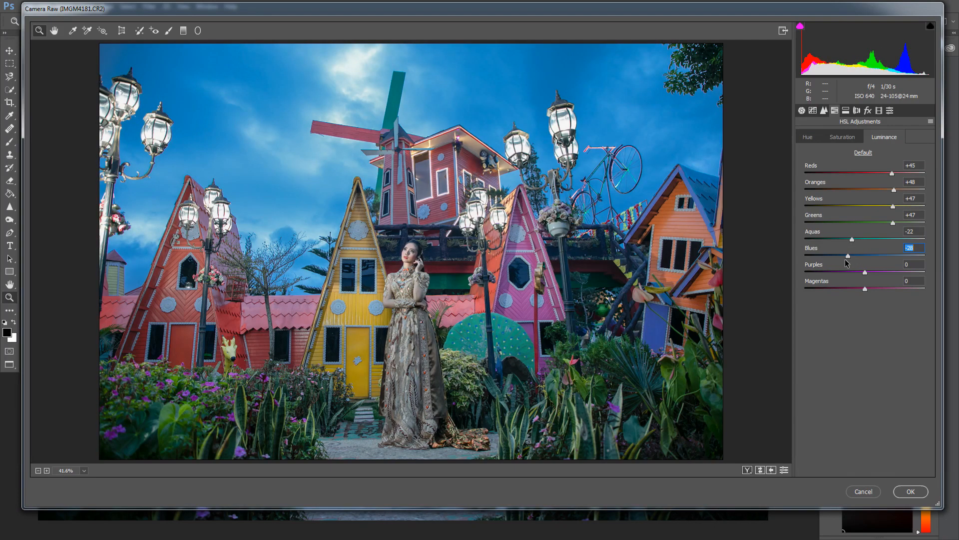
pyautogui.moveTo(865, 273); pyautogui.dragTo(885, 288)
pyautogui.moveTo(852, 239); pyautogui.dragTo(847, 242)
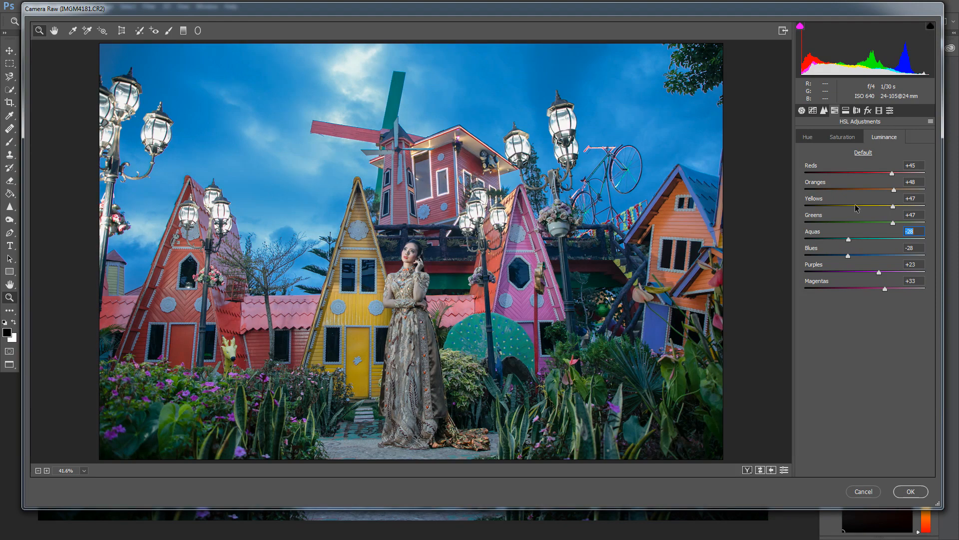
# Step: Raise the HSL saturation of Reds to +12, Oranges to +25, Yellows to +44 and Greens to +49
pyautogui.click(847, 139)
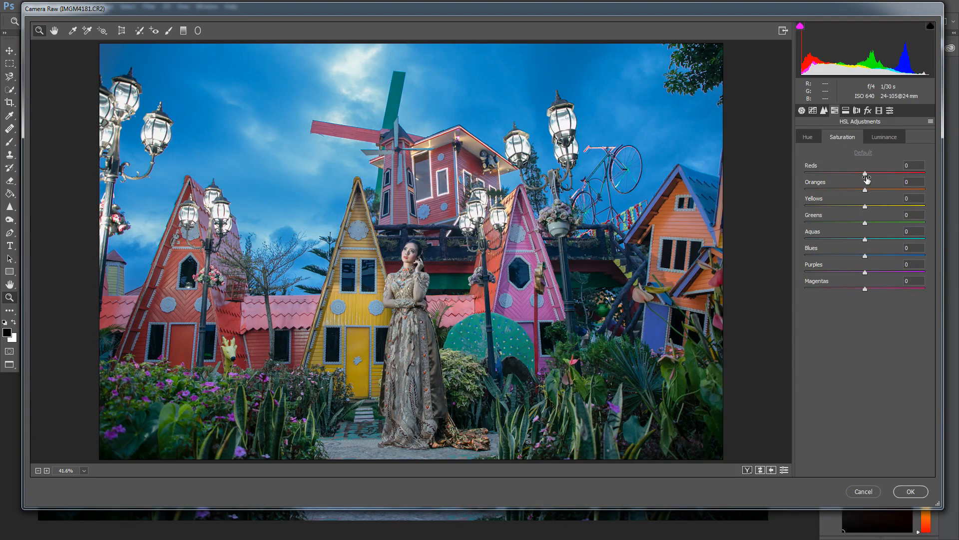
pyautogui.moveTo(867, 175); pyautogui.dragTo(878, 191)
pyautogui.moveTo(866, 206); pyautogui.dragTo(892, 204)
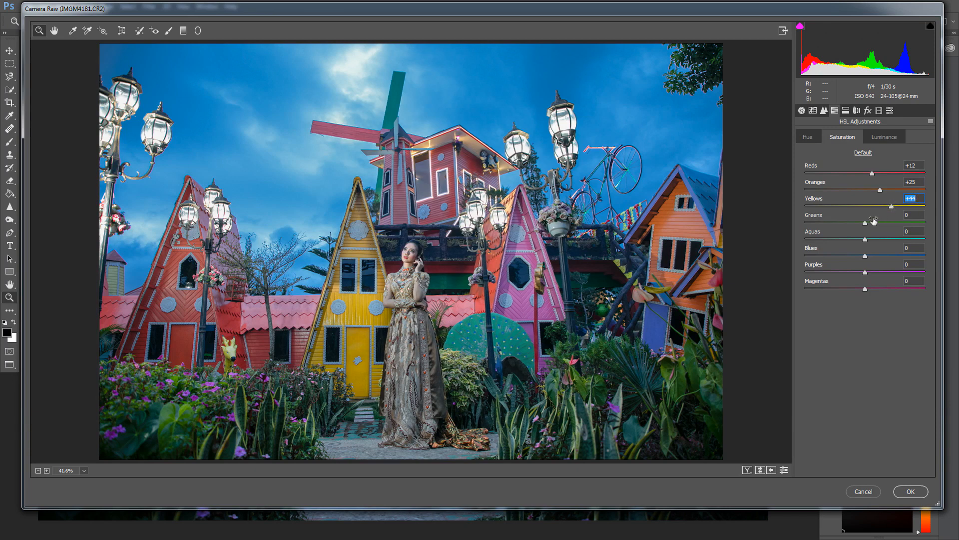
pyautogui.moveTo(865, 223); pyautogui.dragTo(900, 221)
pyautogui.moveTo(898, 221); pyautogui.dragTo(896, 222)
# Step: Raise the HSL saturation of Aquas to +23, Blues to +26, Purples to +37 and Magentas to +18
pyautogui.moveTo(865, 255); pyautogui.dragTo(880, 238)
pyautogui.click(865, 240)
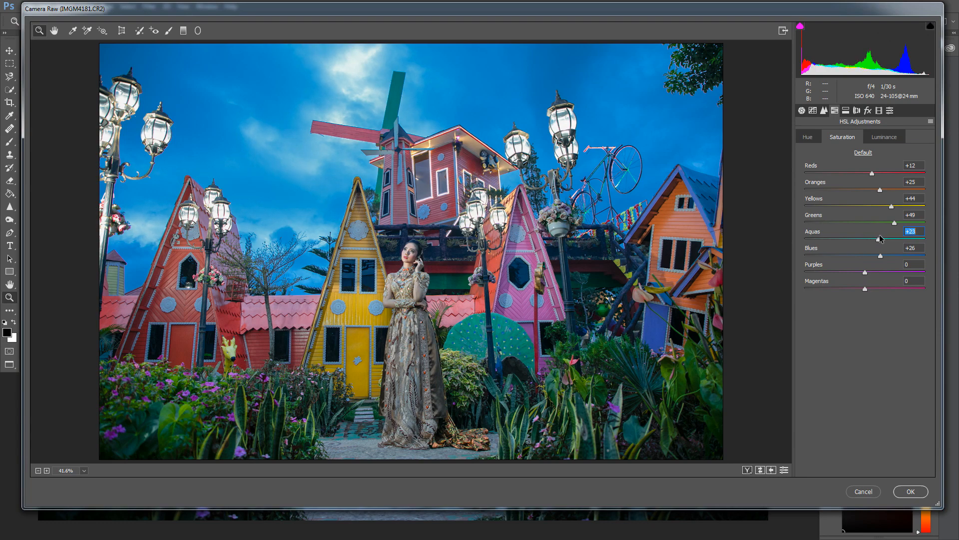
pyautogui.moveTo(865, 273); pyautogui.dragTo(878, 291)
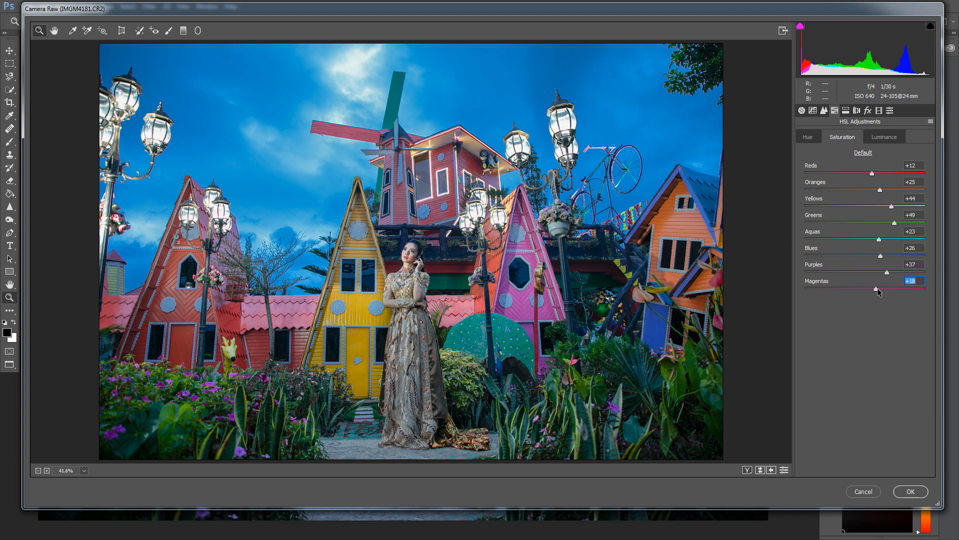
# Step: Calibrate the primaries' hue and saturation: Red +19 and +23, Green +8 and +22, Blue +4 and +14
pyautogui.click(880, 109)
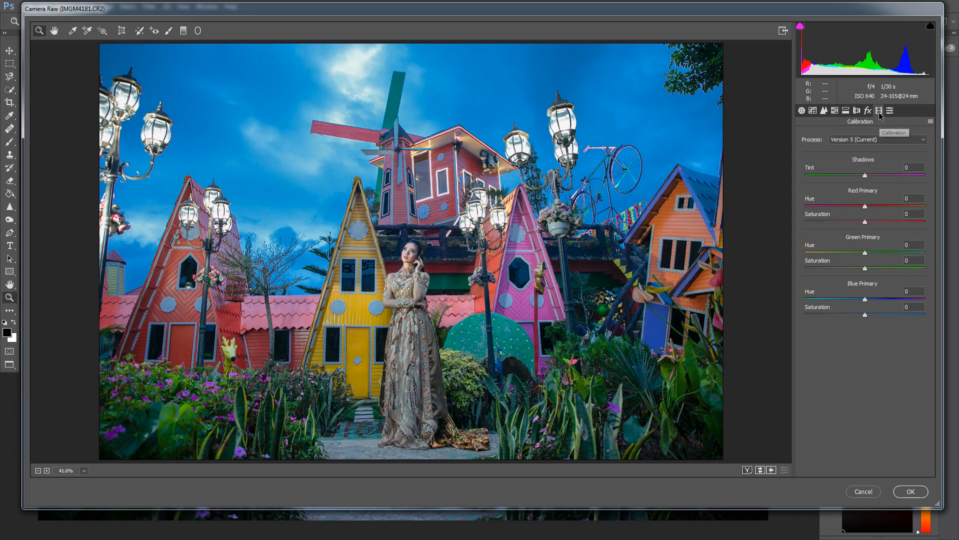
pyautogui.moveTo(866, 177); pyautogui.dragTo(882, 268)
pyautogui.moveTo(864, 299)
pyautogui.mouseDown()
pyautogui.moveTo(877, 298)
pyautogui.moveTo(867, 296)
pyautogui.moveTo(885, 313)
pyautogui.moveTo(873, 310)
pyautogui.mouseUp()
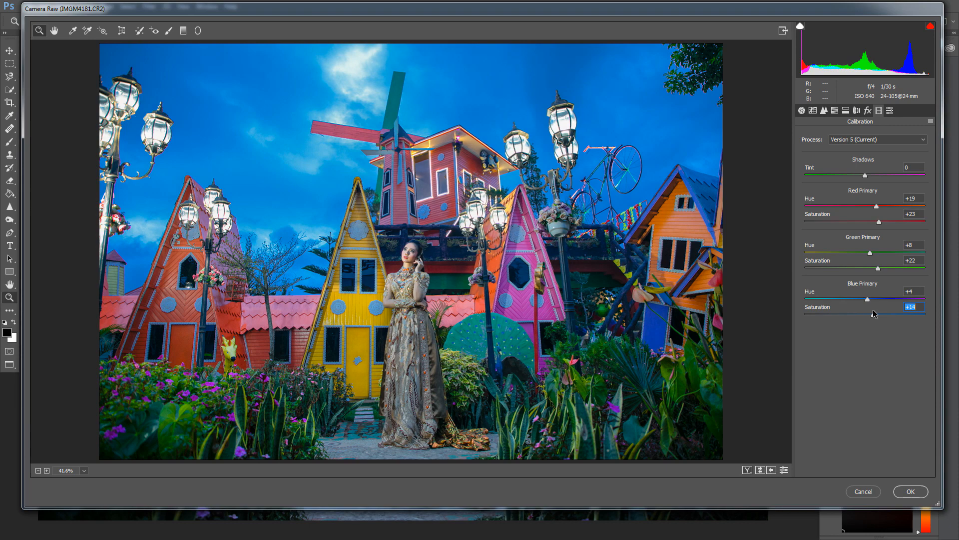
# Step: Set the basic Contrast to +25 and lower Saturation slightly, then apply the filter and compare the copy with the original
pyautogui.click(802, 110)
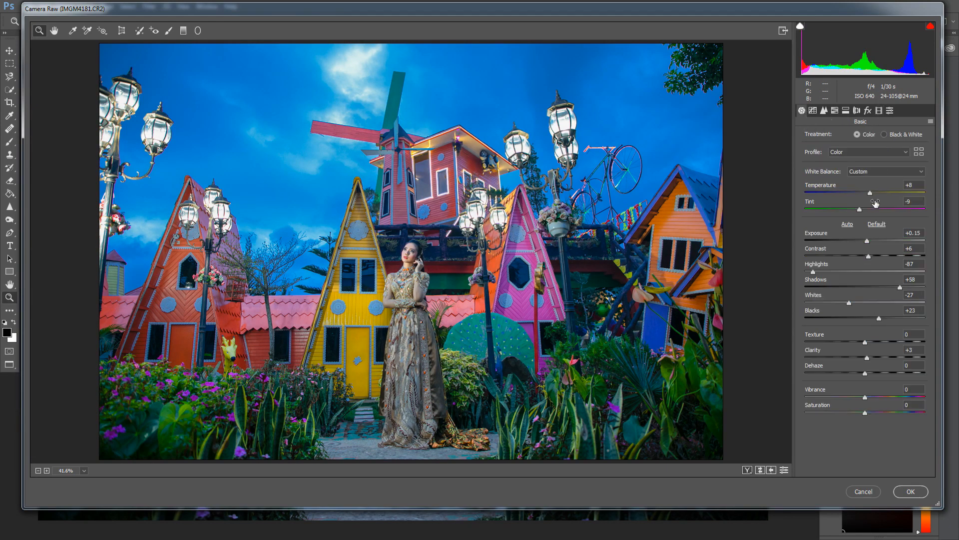
pyautogui.moveTo(870, 257); pyautogui.dragTo(884, 257)
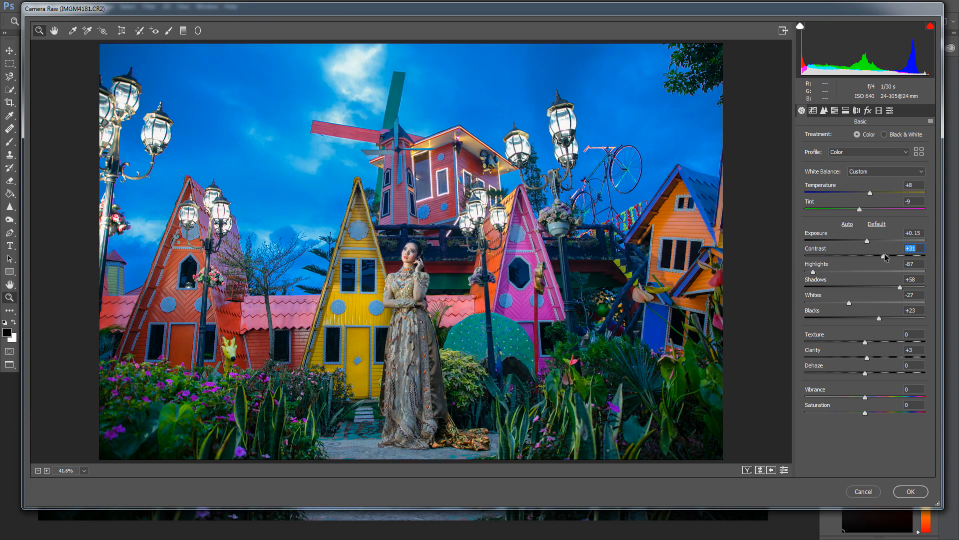
pyautogui.moveTo(882, 257); pyautogui.dragTo(881, 258)
pyautogui.moveTo(866, 416); pyautogui.dragTo(861, 418)
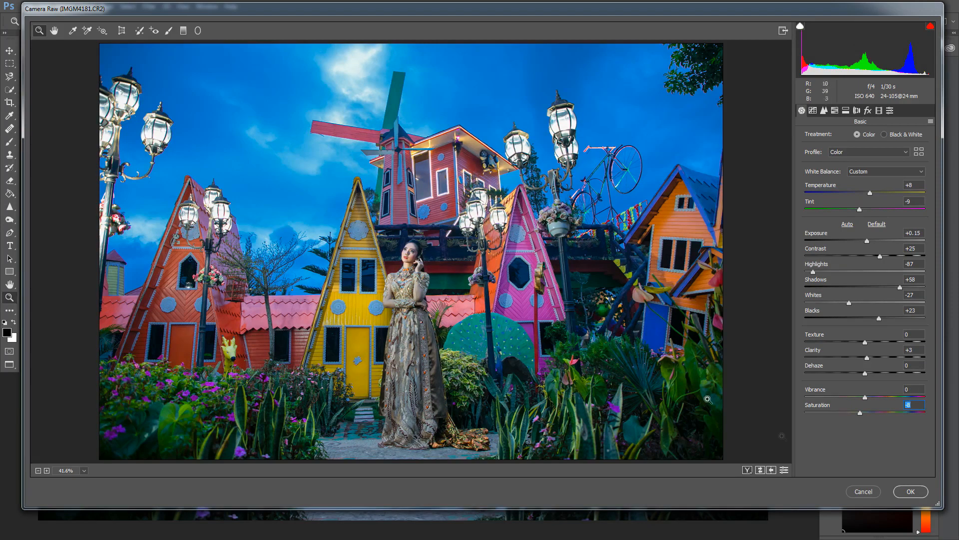
pyautogui.click(910, 491)
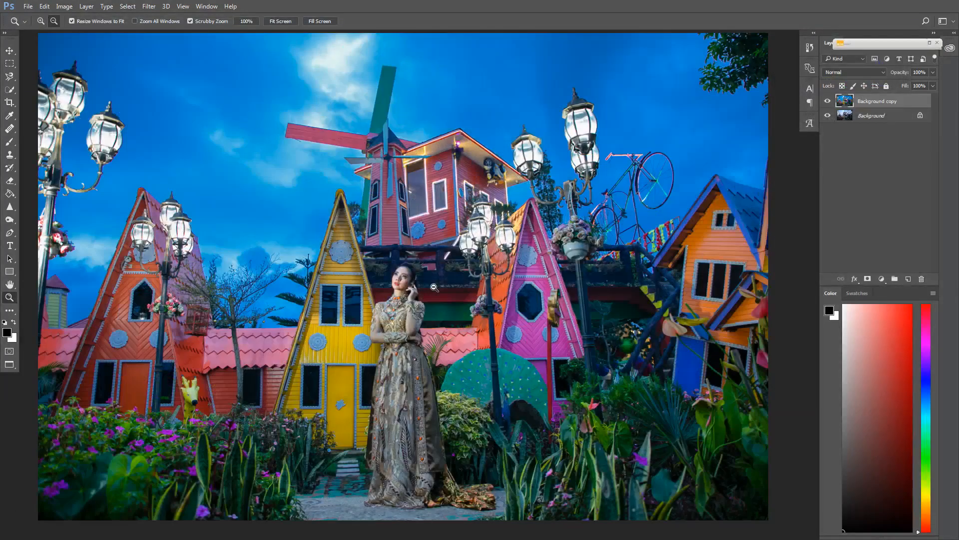
pyautogui.click(828, 101)
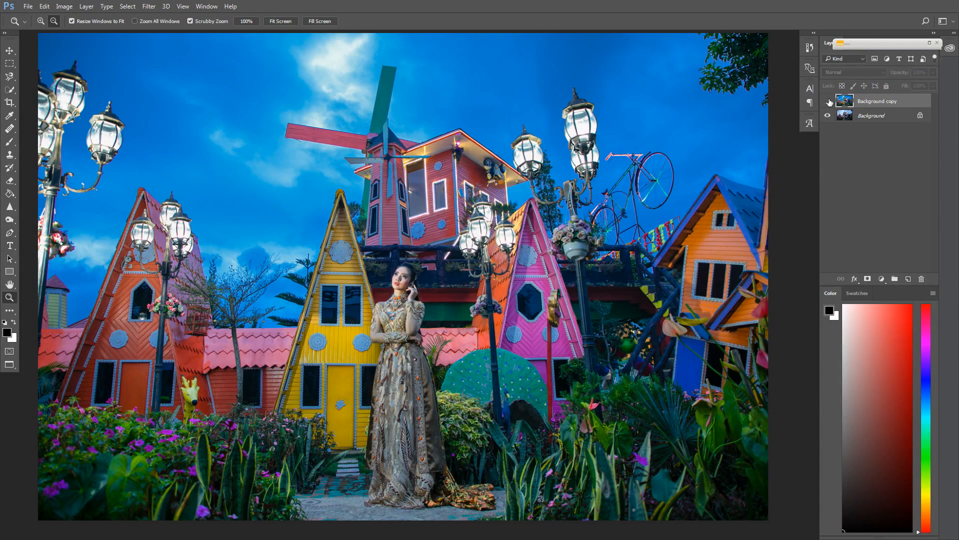
pyautogui.click(828, 101)
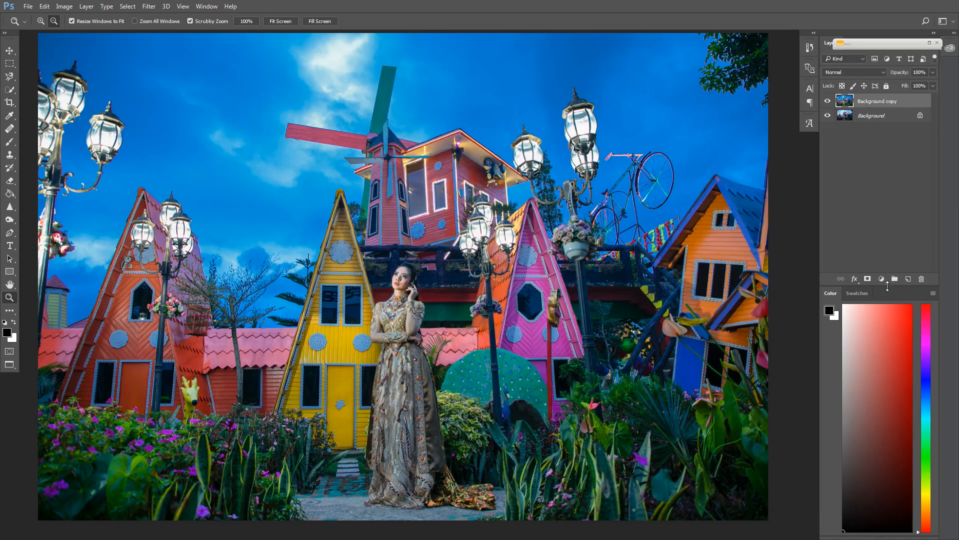
# Step: Add a Brightness/Contrast adjustment layer with Brightness 15 and Contrast 54
pyautogui.click(881, 278)
pyautogui.click(908, 331)
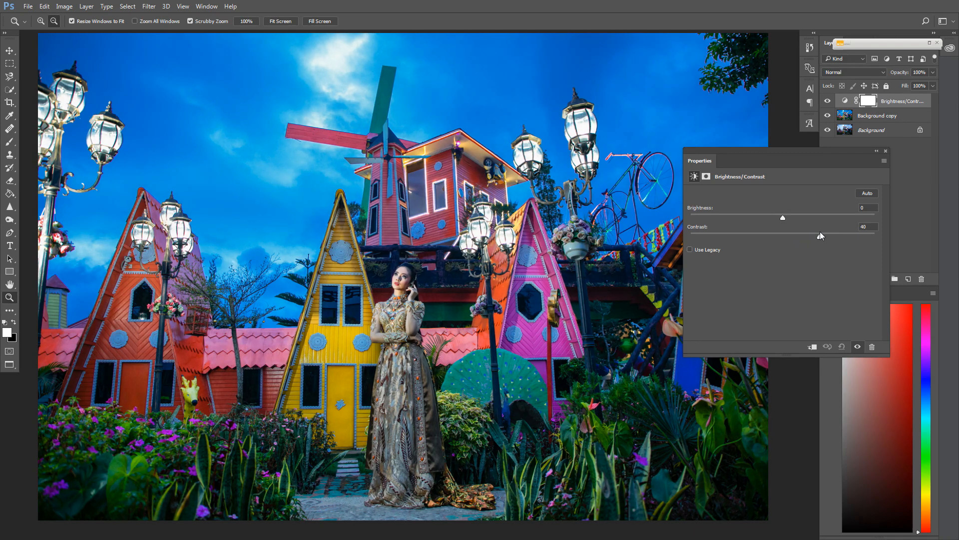
pyautogui.moveTo(828, 232); pyautogui.dragTo(792, 216)
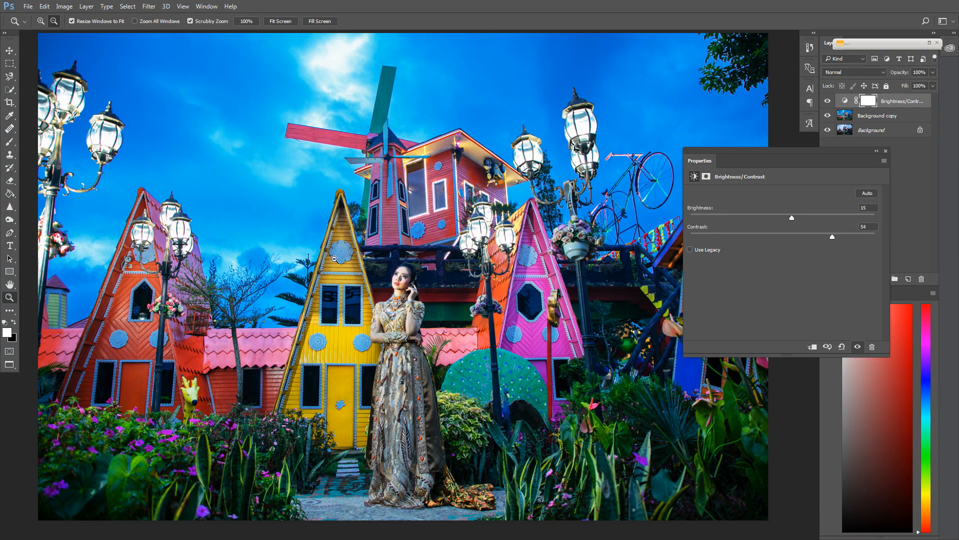
pyautogui.click(886, 151)
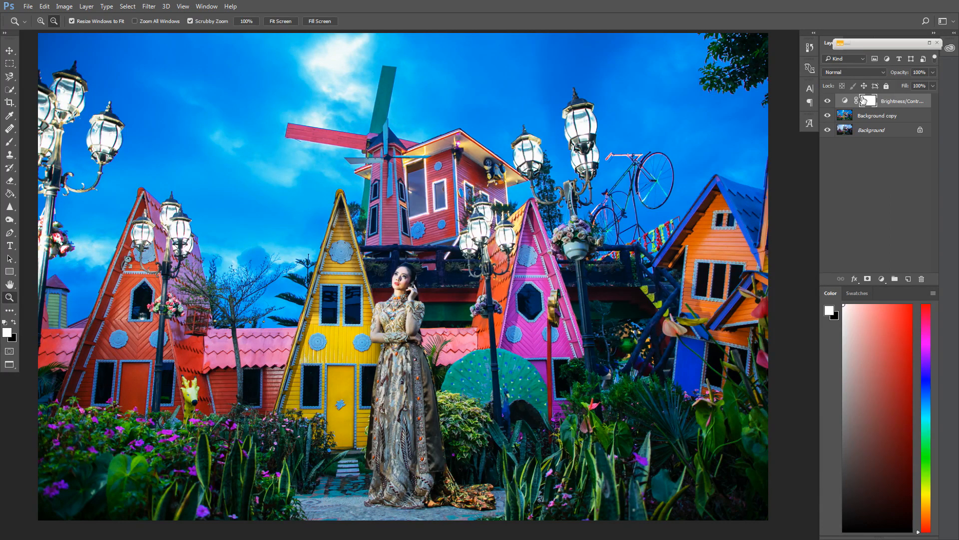
# Step: Invert the Brightness/Contrast mask to black and paint white over the houses and sky with a 600 px brush at 48% opacity
pyautogui.hotkey('ctrl', 'i')
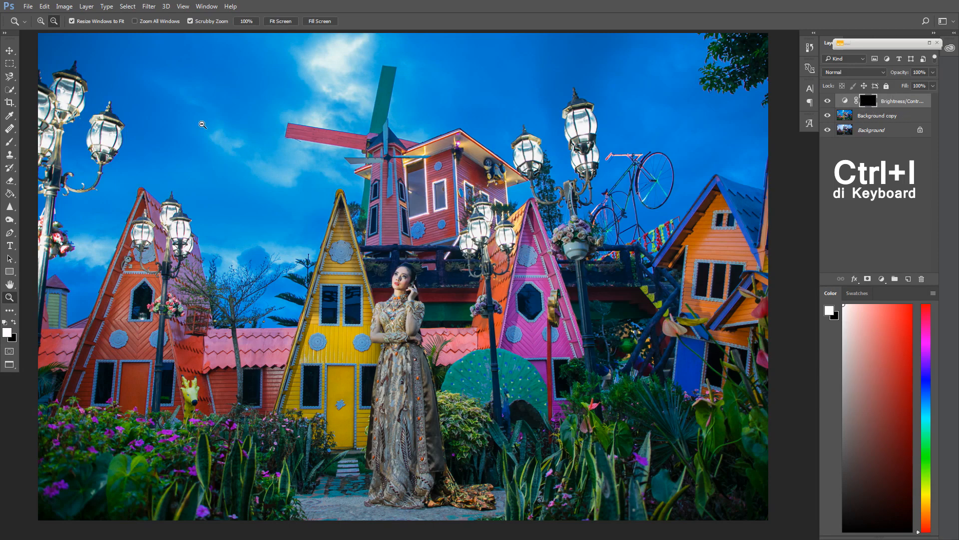
pyautogui.click(10, 141)
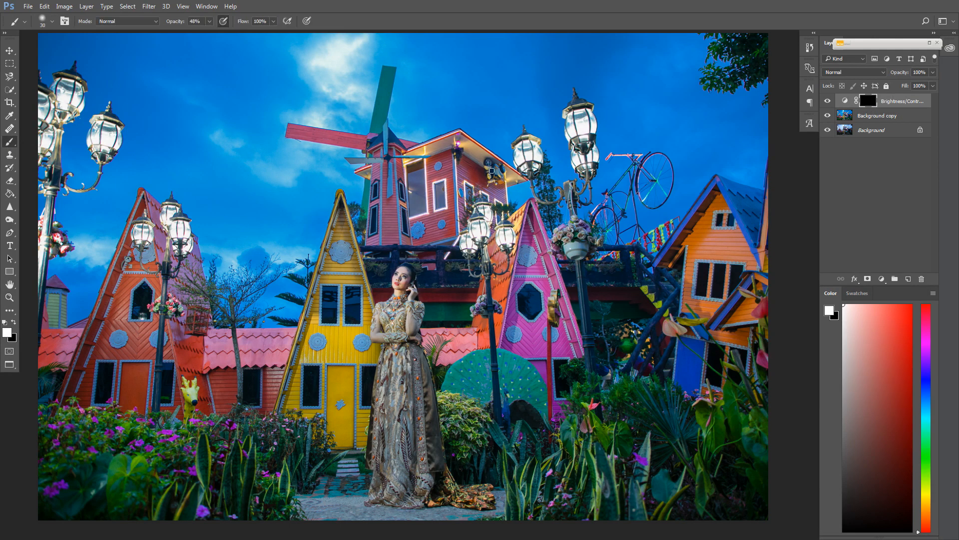
pyautogui.press(']')
pyautogui.press(']')
pyautogui.press(']')
pyautogui.click(424, 193)
pyautogui.click(407, 192)
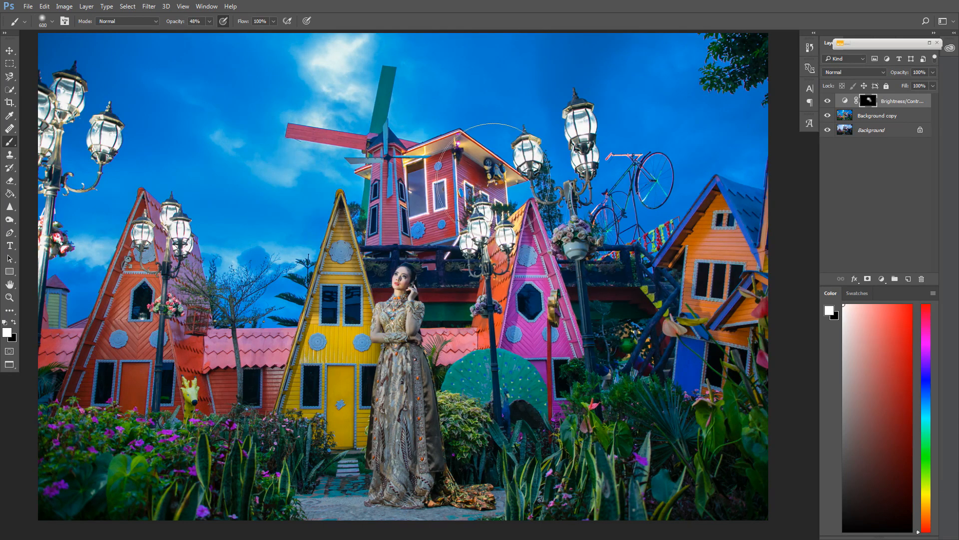
pyautogui.click(326, 148)
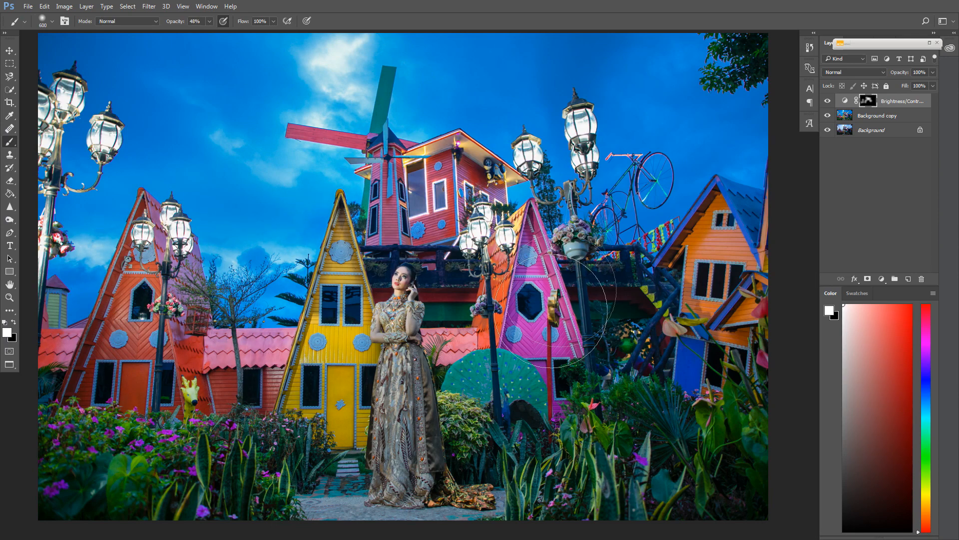
pyautogui.click(659, 280)
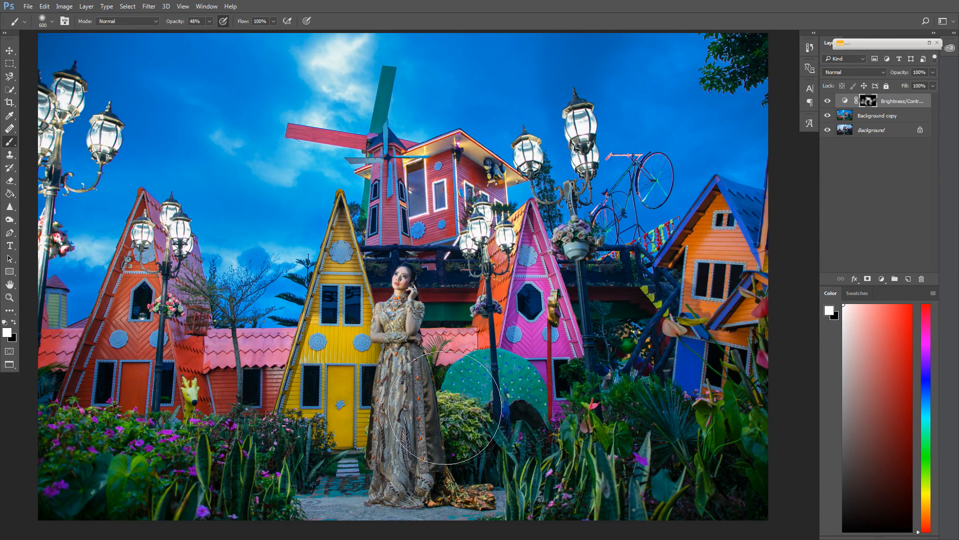
pyautogui.click(334, 365)
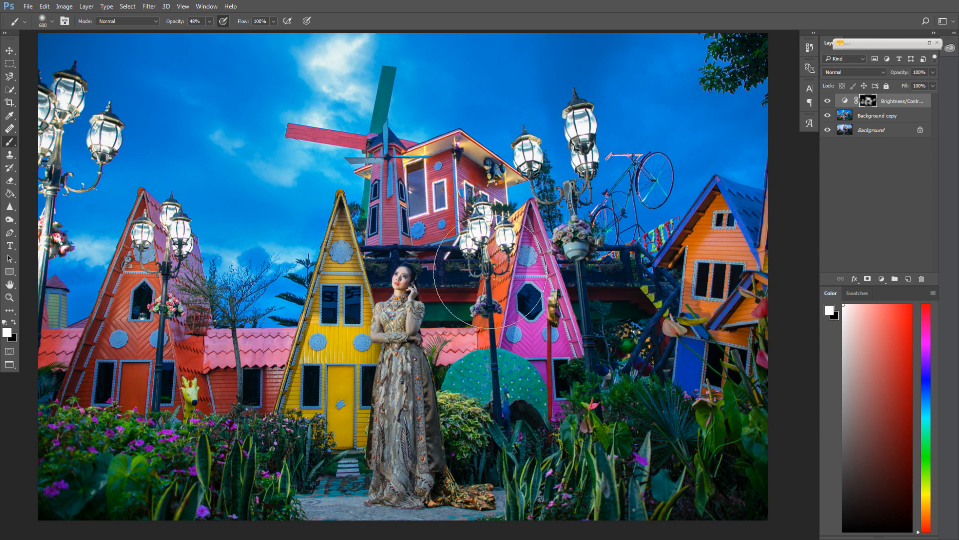
# Step: Compare the image with and without the masked Brightness/Contrast layer by toggling its visibility
pyautogui.click(830, 102)
pyautogui.click(829, 101)
pyautogui.click(829, 101)
pyautogui.click(829, 101)
pyautogui.click(829, 101)
pyautogui.click(829, 101)
pyautogui.press('0')
pyautogui.press('1')
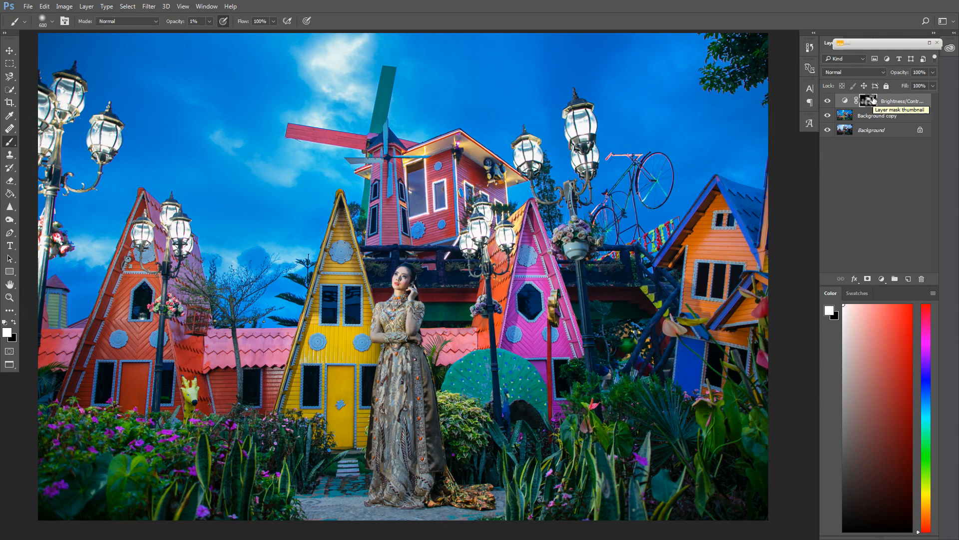
# Step: Add a Color Lookup adjustment layer using the Moonlight.3DL file and lower its layer opacity to 20%
pyautogui.click(882, 279)
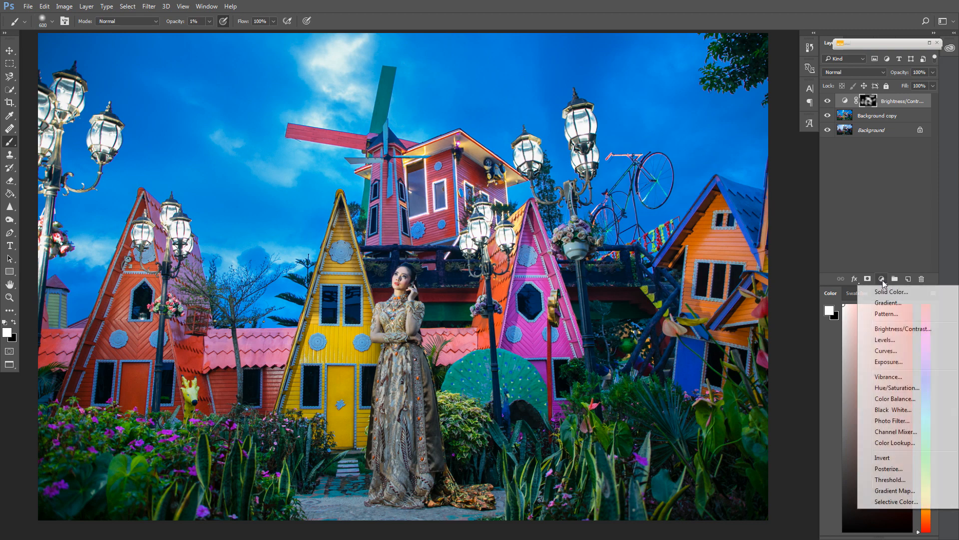
pyautogui.click(894, 443)
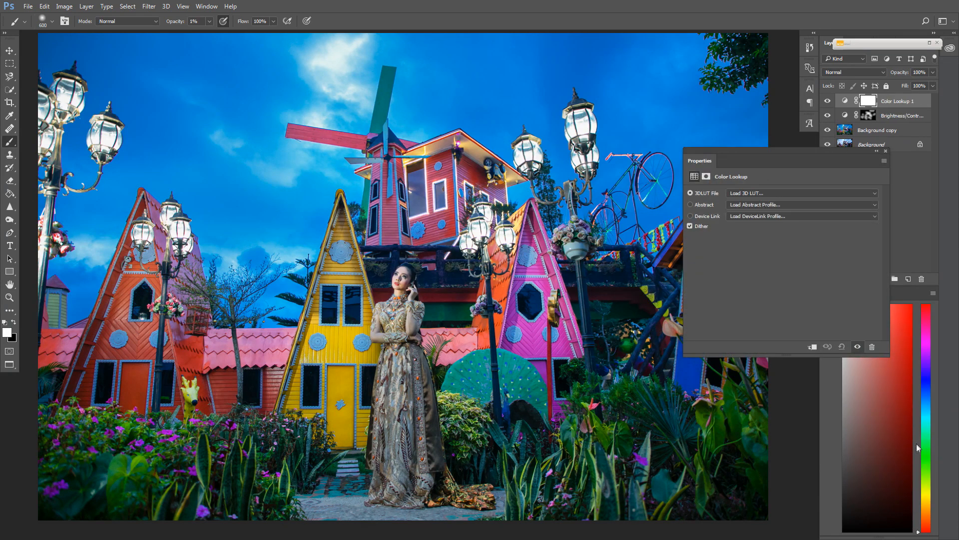
pyautogui.press('x')
pyautogui.click(769, 193)
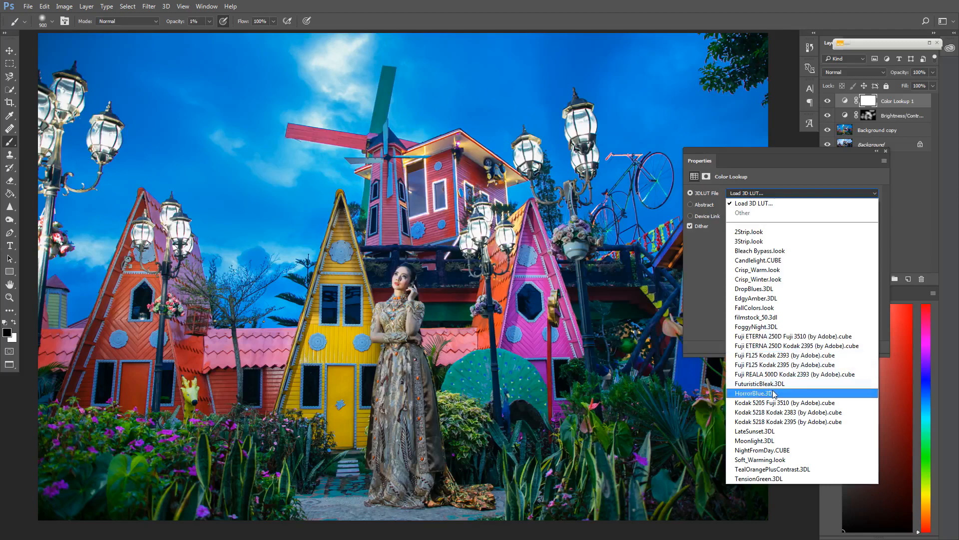
pyautogui.click(772, 441)
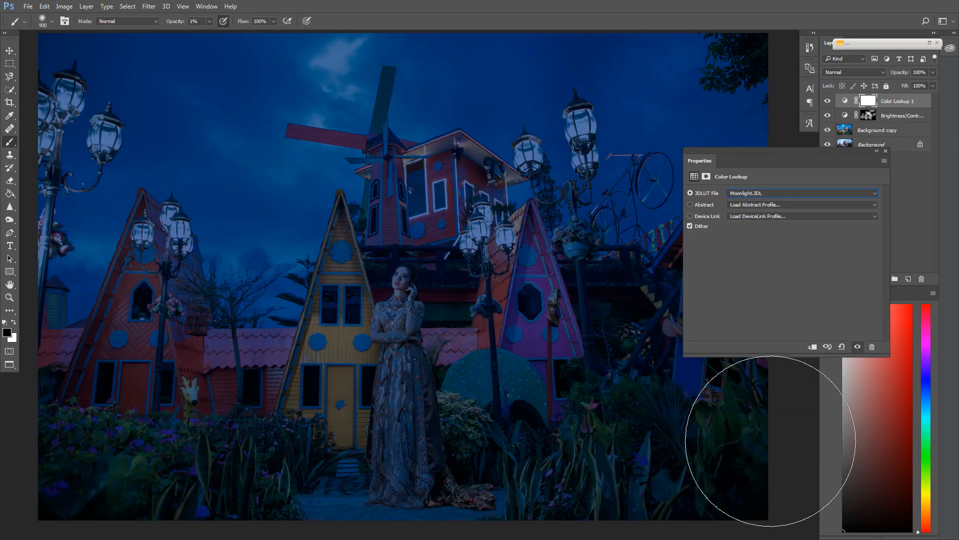
pyautogui.click(885, 150)
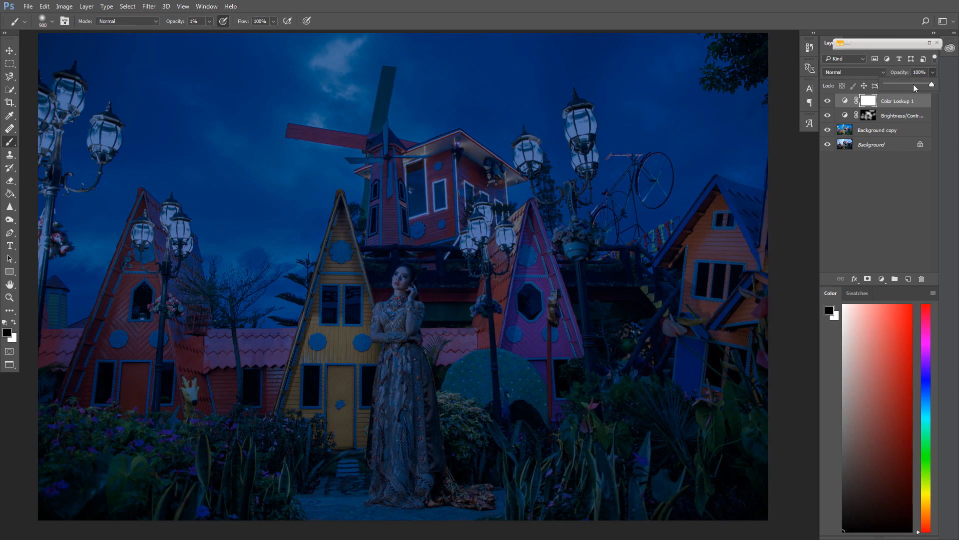
pyautogui.moveTo(914, 84); pyautogui.dragTo(907, 85)
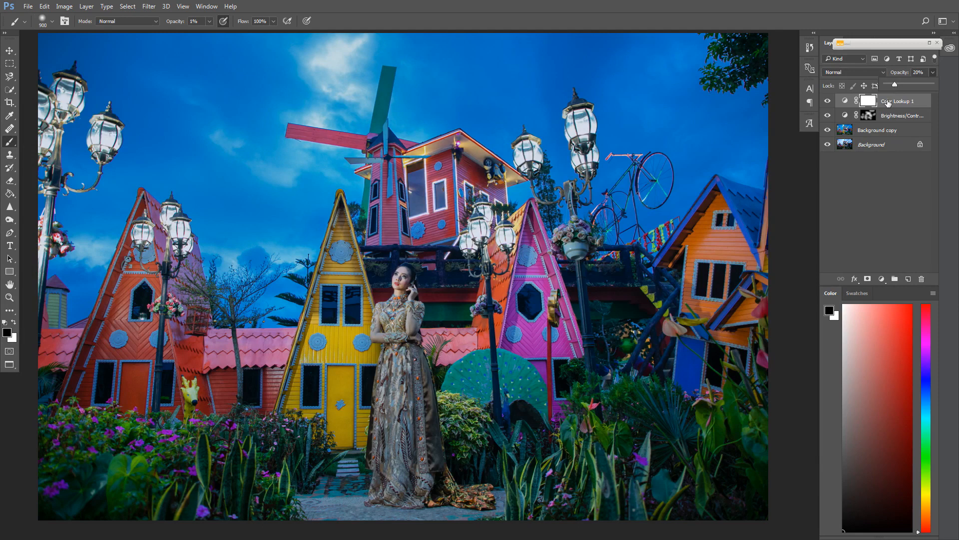
# Step: Erase the Color Lookup mask to black around the model and central houses with a 700 px Eraser at 28% opacity
pyautogui.click(863, 103)
pyautogui.click(10, 181)
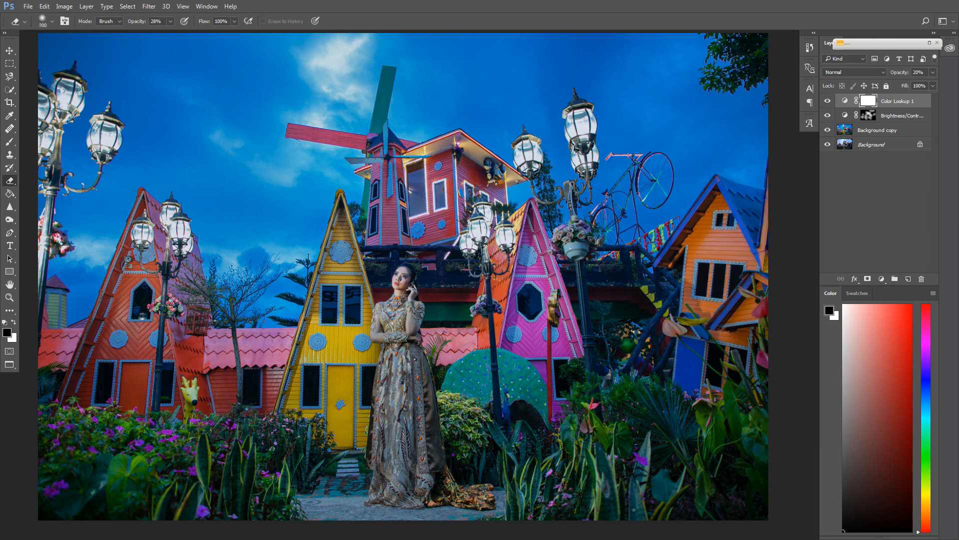
pyautogui.press('[')
pyautogui.press('[')
pyautogui.click(13, 324)
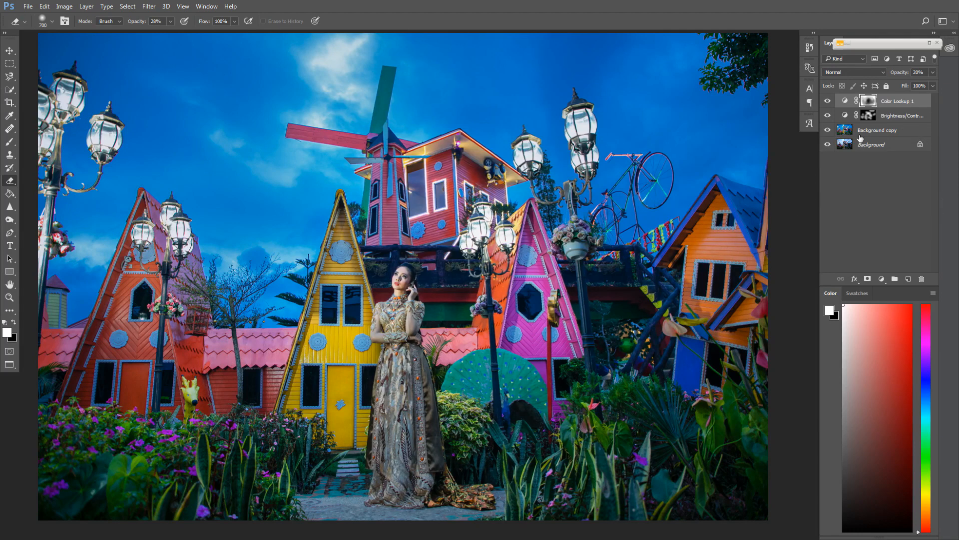
# Step: Examine the Color Lookup layer's darkening effect by toggling its visibility and viewing the photo at different sizes
pyautogui.click(827, 102)
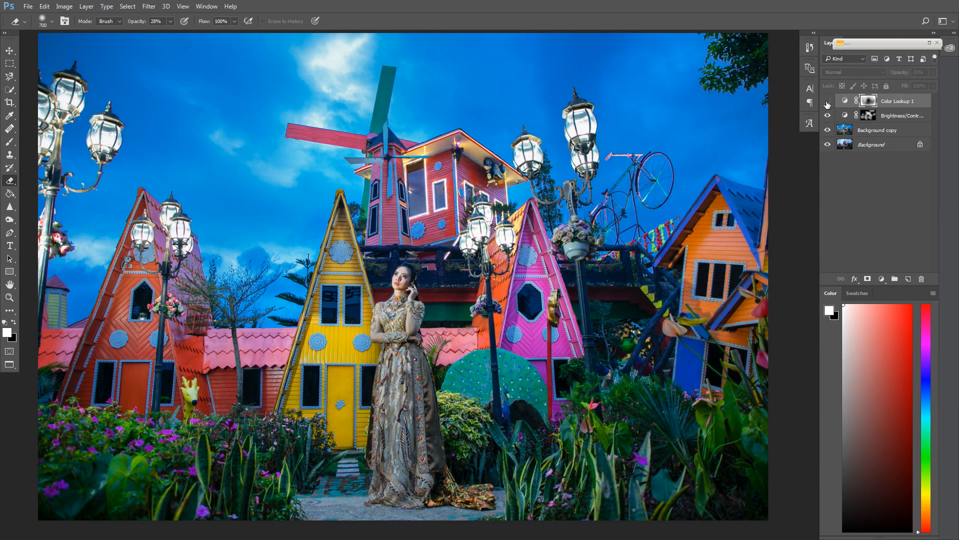
pyautogui.click(827, 102)
pyautogui.click(827, 102)
pyautogui.hotkey('ctrl', '-')
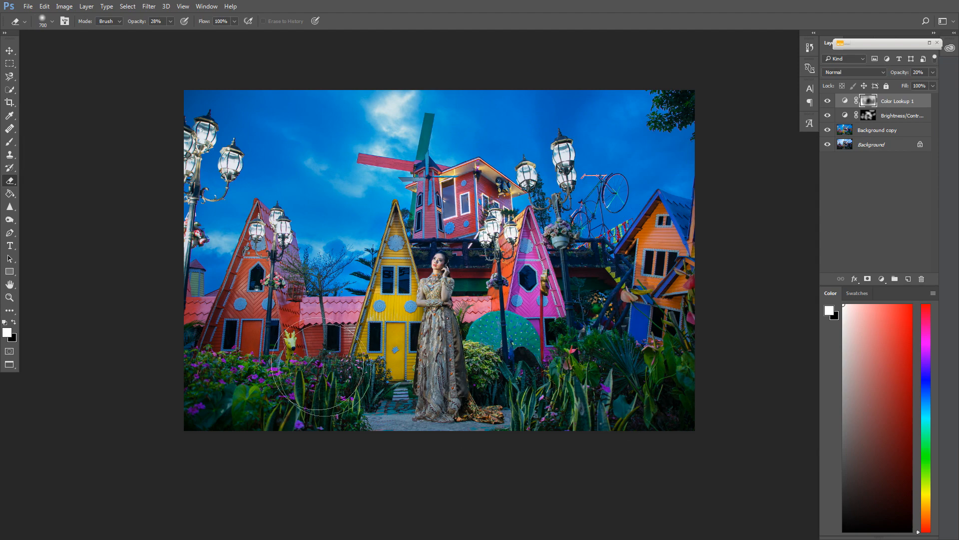
pyautogui.scroll(1, 715, 216)
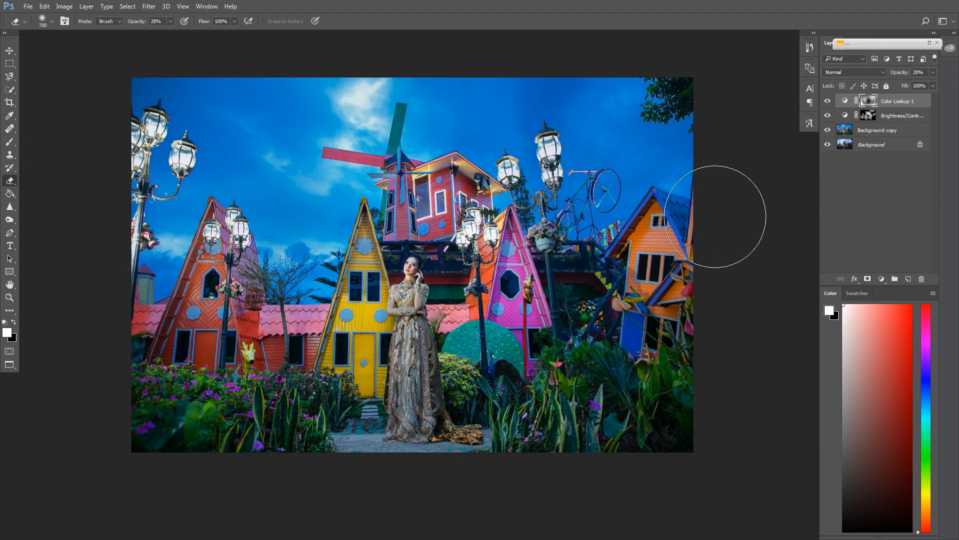
pyautogui.scroll(1, 715, 217)
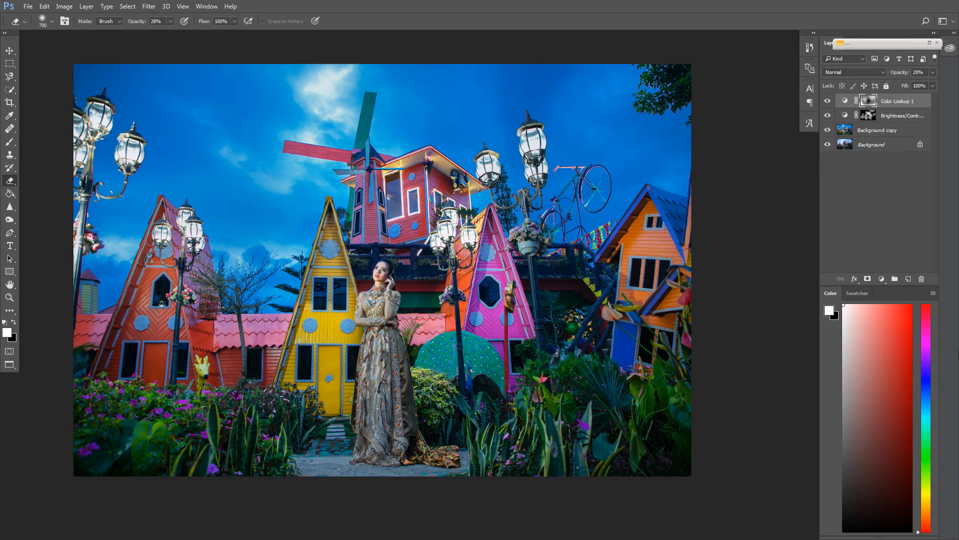
pyautogui.click(827, 103)
pyautogui.click(827, 103)
pyautogui.click(827, 103)
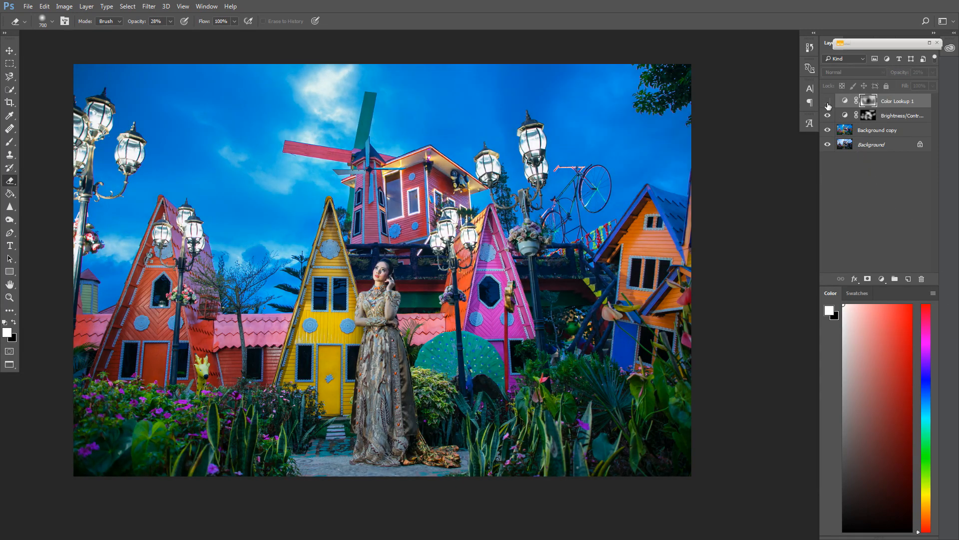
pyautogui.click(828, 103)
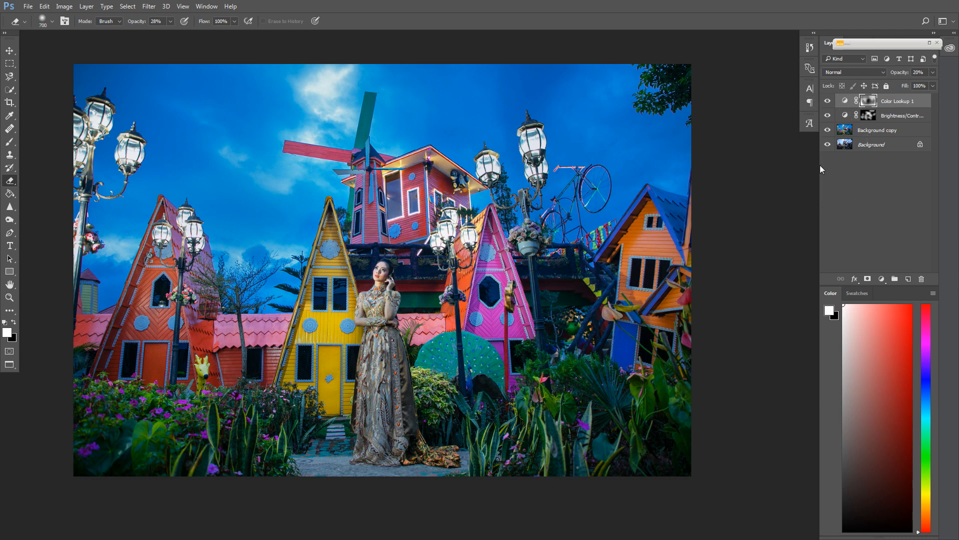
pyautogui.scroll(1, 538, 271)
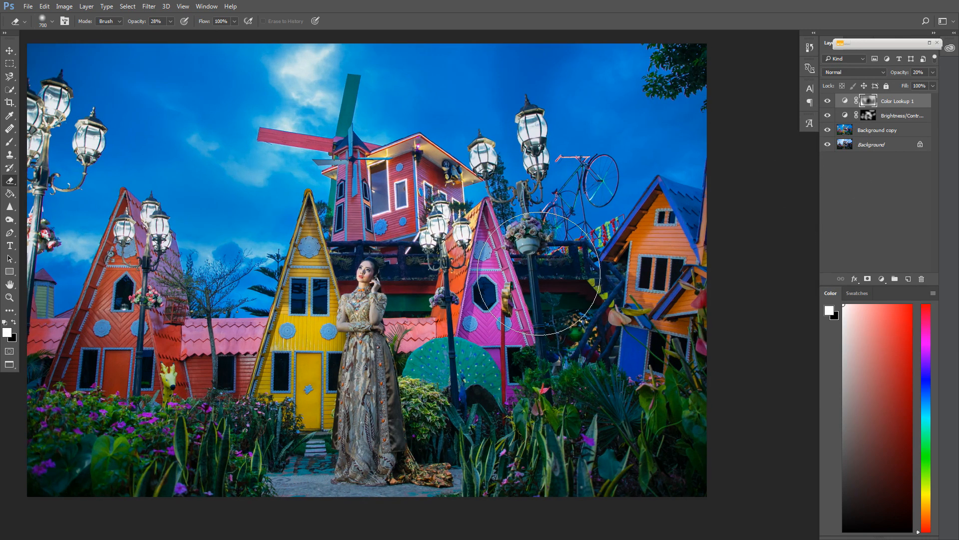